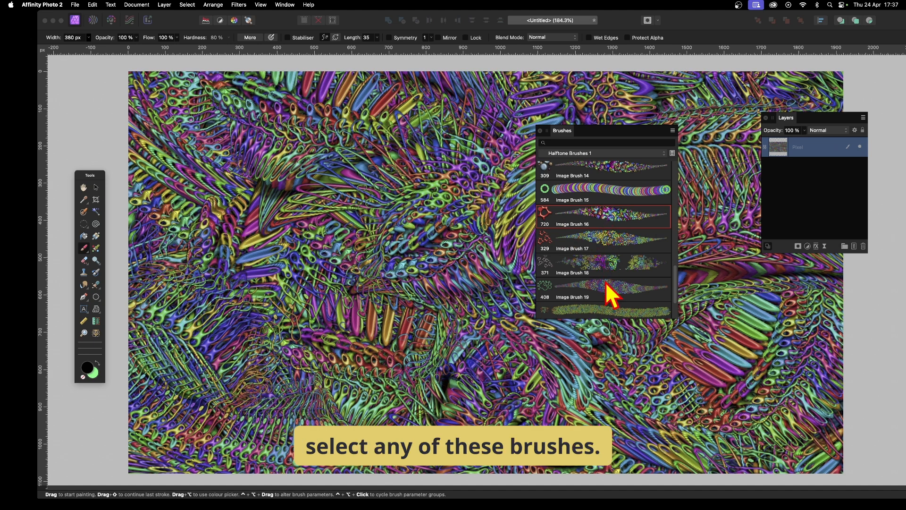
Step: Check the settings of Image Brush 16 in the Halftone Brushes 1 category and duplicate the brush
double_click(609, 212)
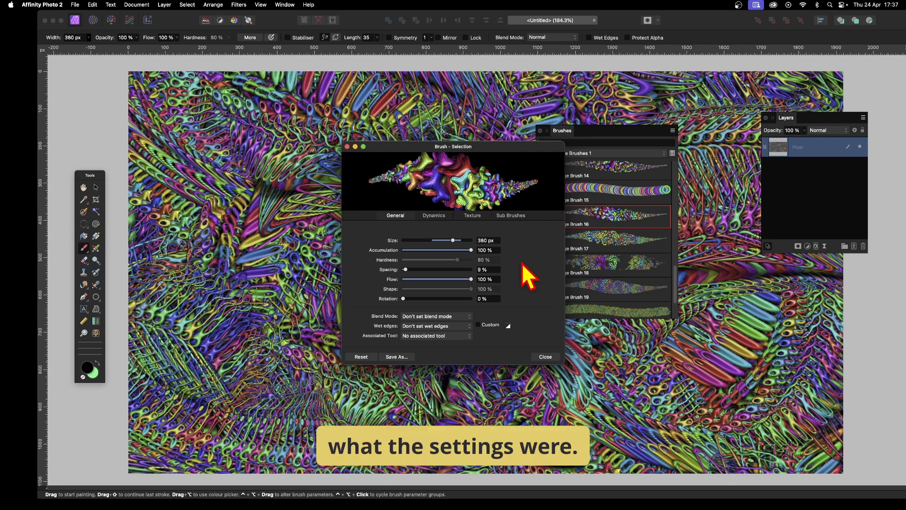
left_click(545, 356)
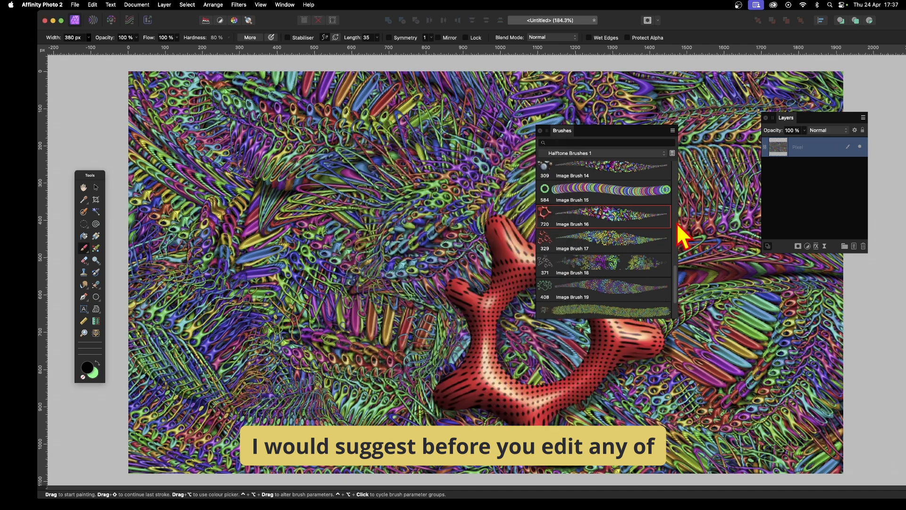
right_click(615, 216)
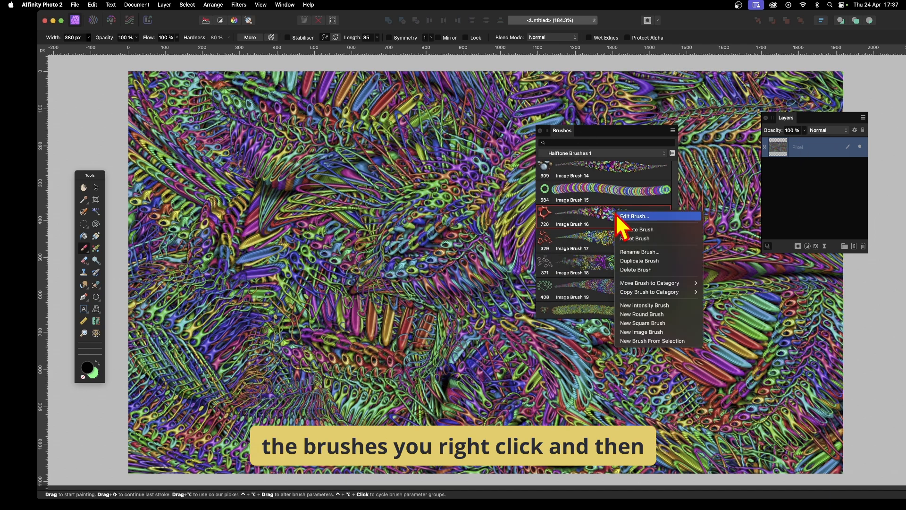
left_click(641, 262)
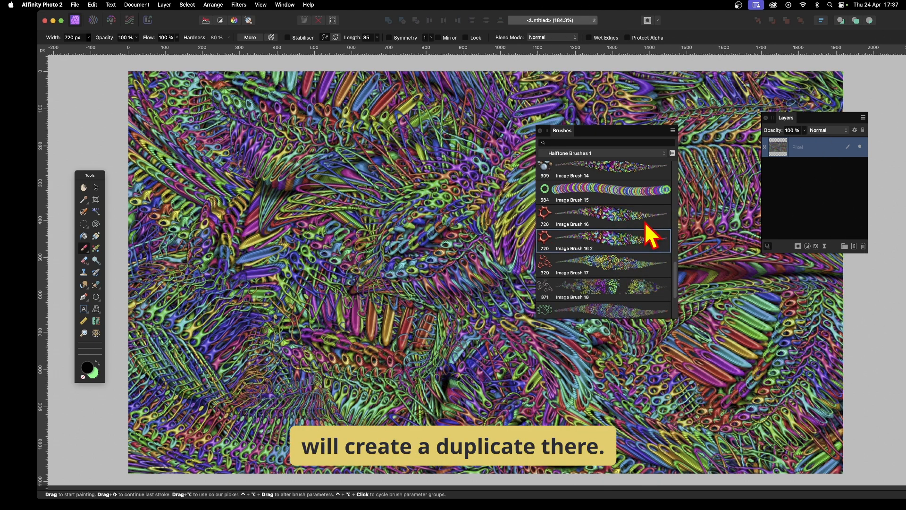
Step: Edit the duplicate of Image Brush 16, setting Spacing to 7%, Scatter X to 164% and Scatter Y to 275%
left_click(581, 243)
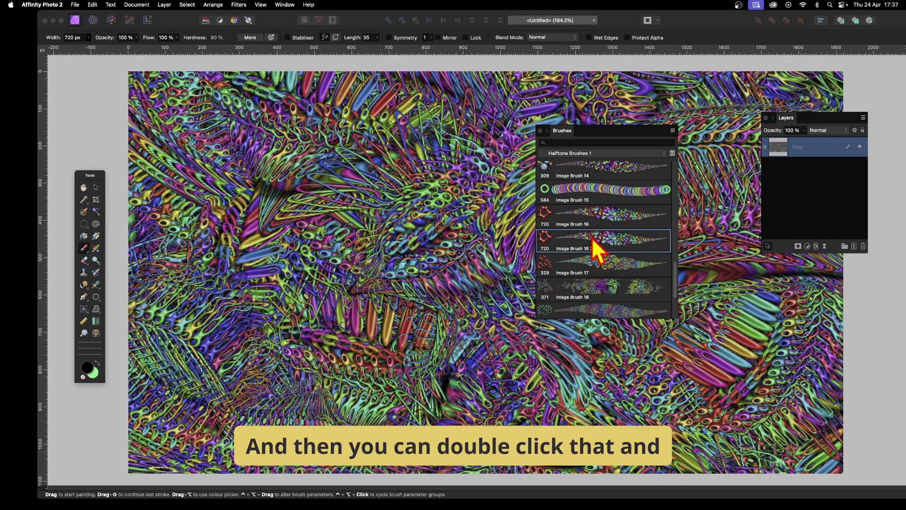
double_click(593, 241)
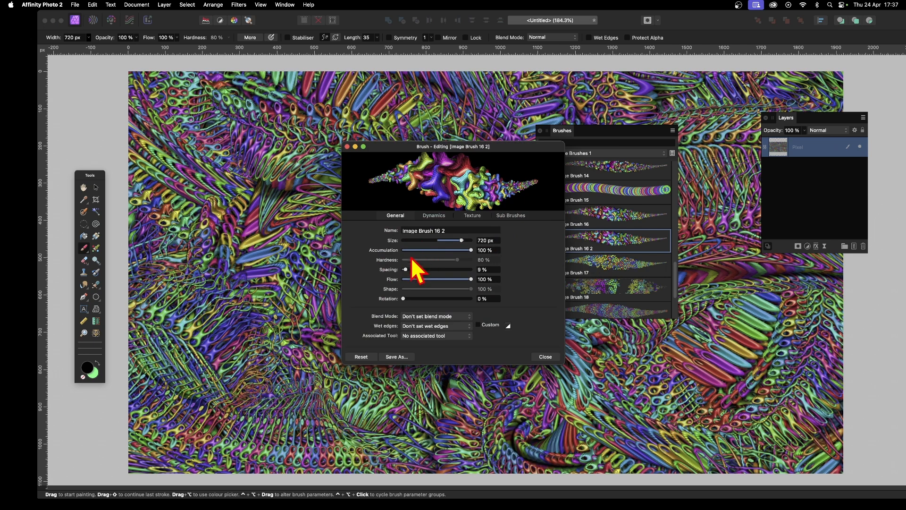
left_click_drag(406, 269, 405, 270)
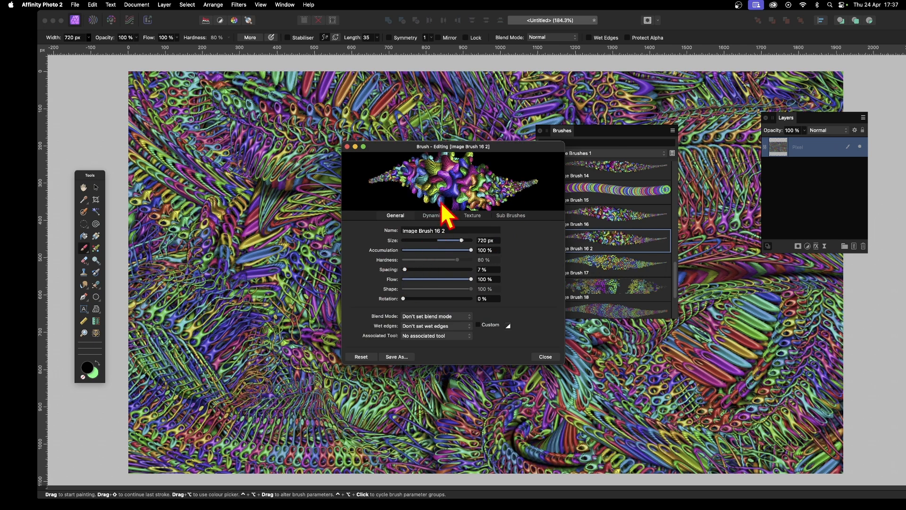
left_click(433, 216)
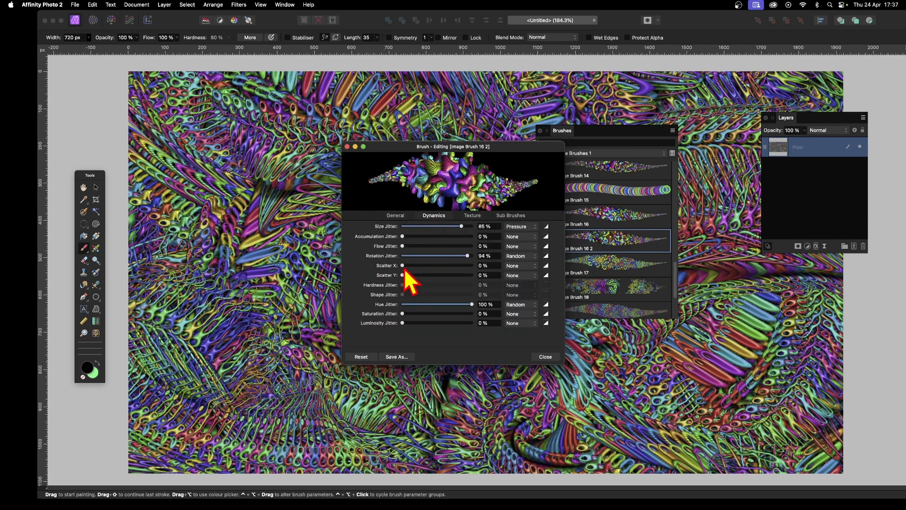
left_click_drag(403, 266, 422, 275)
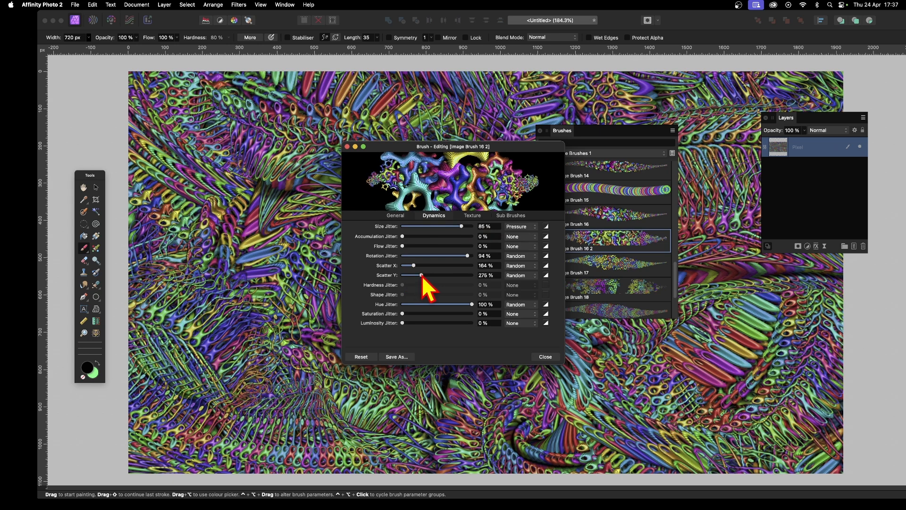
Step: Make the duplicated brush's Size Jitter cyclic at 87% and raise its Saturation Jitter
left_click(525, 227)
left_click(524, 262)
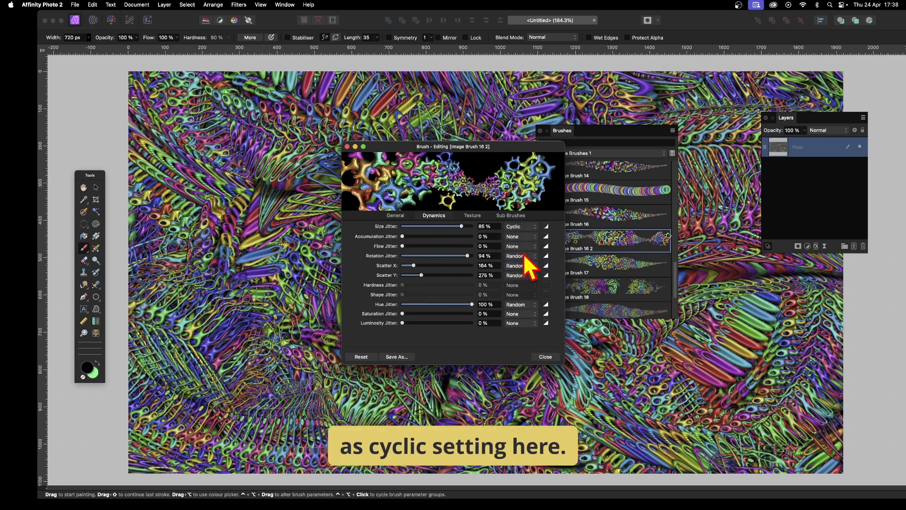
left_click_drag(462, 229, 463, 229)
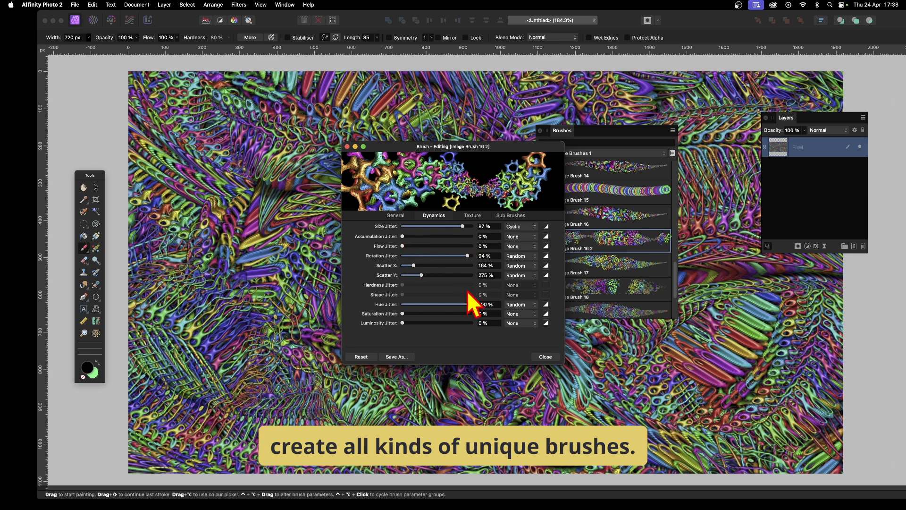
left_click_drag(403, 313, 451, 314)
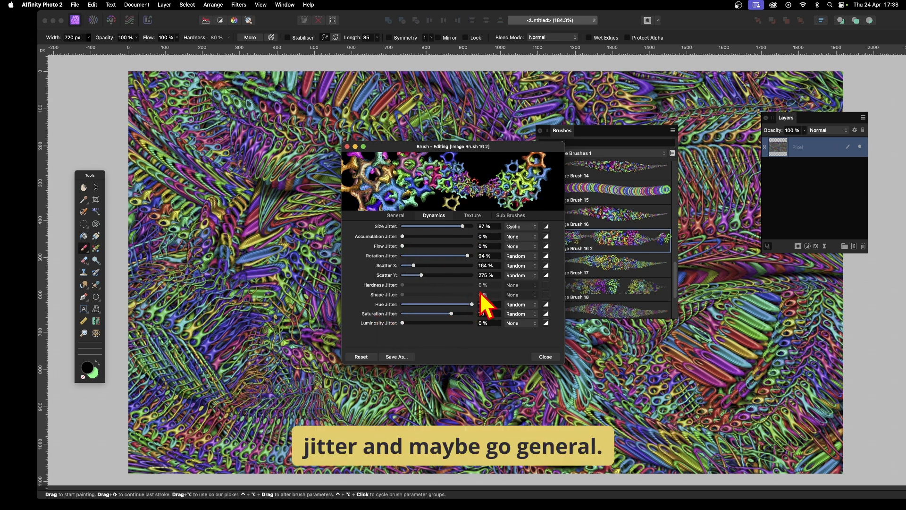
Step: Set the duplicated brush's size to 290.2 px and paint over the whole canvas with it
left_click(396, 215)
left_click_drag(462, 241, 448, 240)
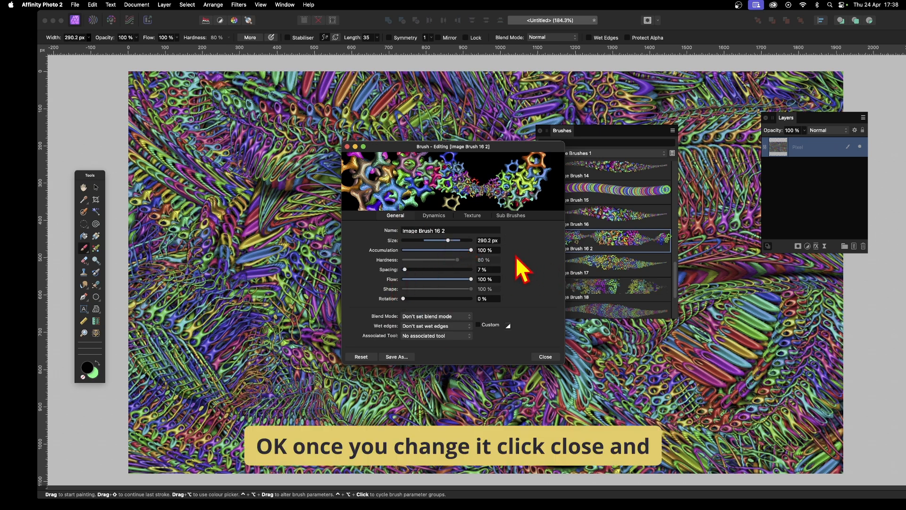
left_click(549, 358)
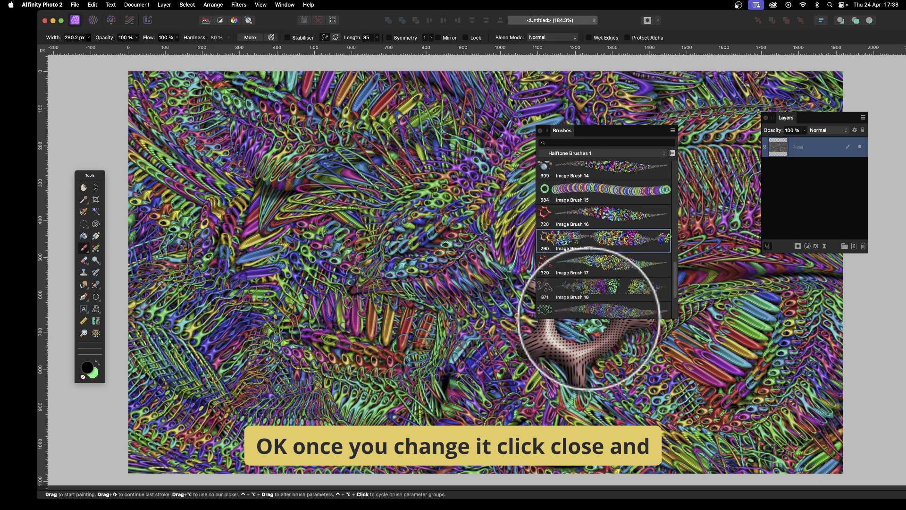
mouse_move(425, 233)
left_mouse_down()
mouse_move(334, 263)
mouse_move(325, 288)
mouse_move(688, 430)
mouse_move(528, 279)
mouse_move(195, 428)
mouse_move(492, 109)
mouse_move(566, 106)
left_mouse_up()
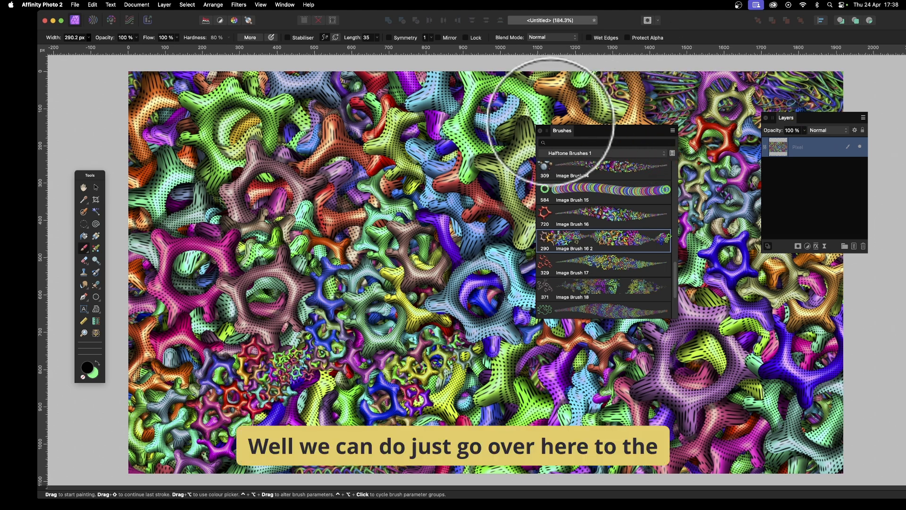
Step: Move the floating Brushes panel away from the Layers panel, nearer the middle of the canvas
mouse_move(566, 131)
left_mouse_down()
mouse_move(502, 126)
mouse_move(508, 114)
left_mouse_up()
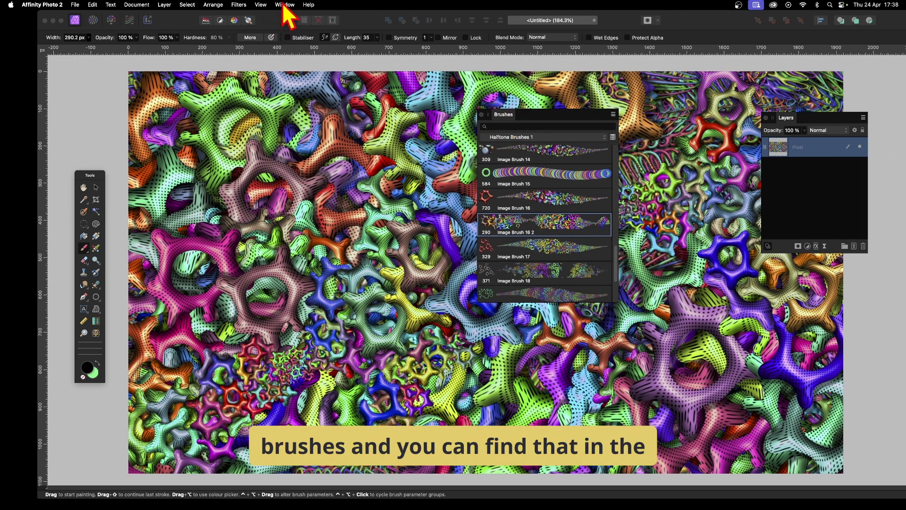
left_click(285, 6)
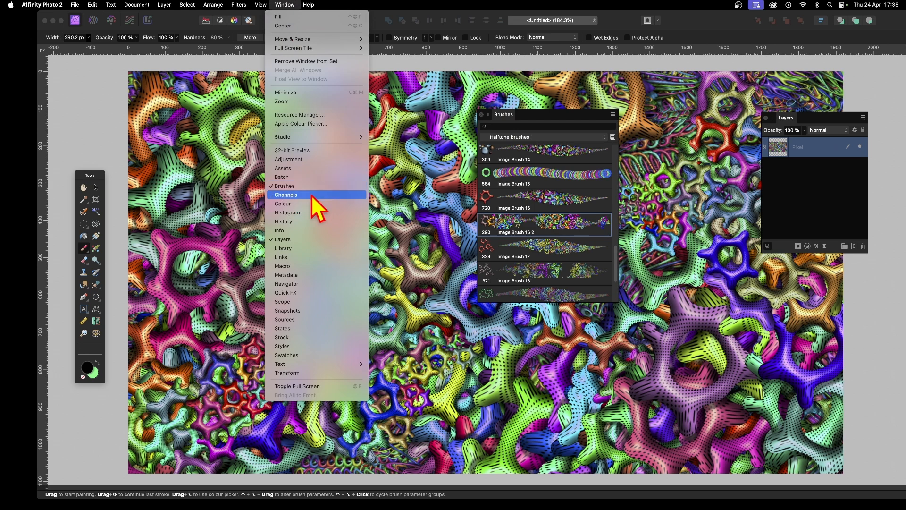
left_click(600, 117)
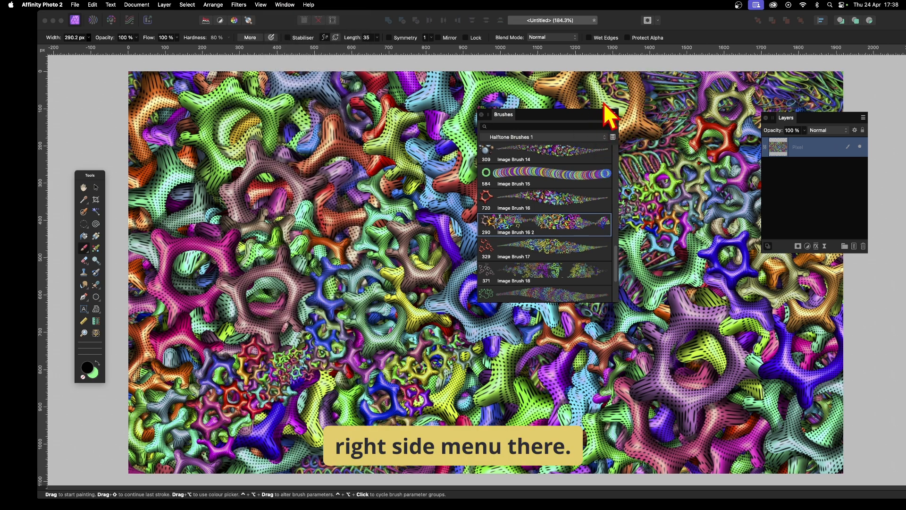
Step: Export the Halftone Brushes 1 category to the Desktop as Halftone Brushes 1.afbrushes, replacing the existing file
left_click(613, 114)
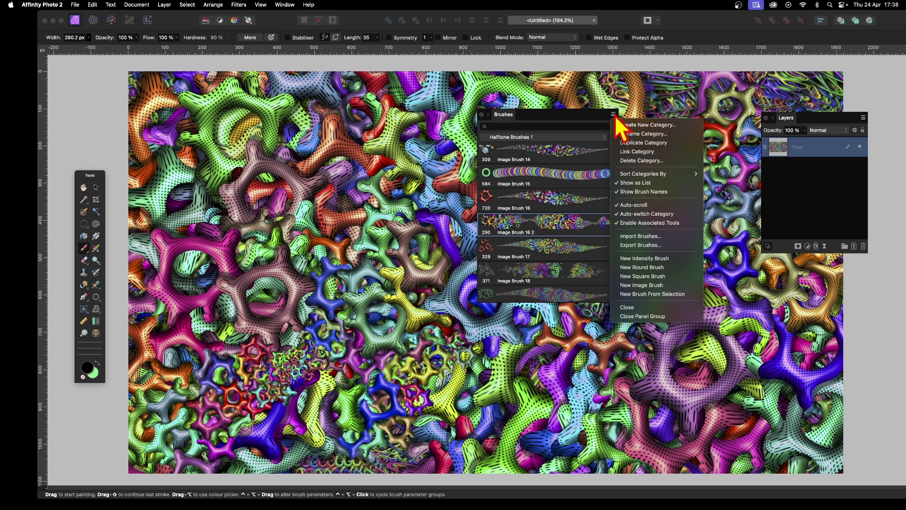
left_click(634, 245)
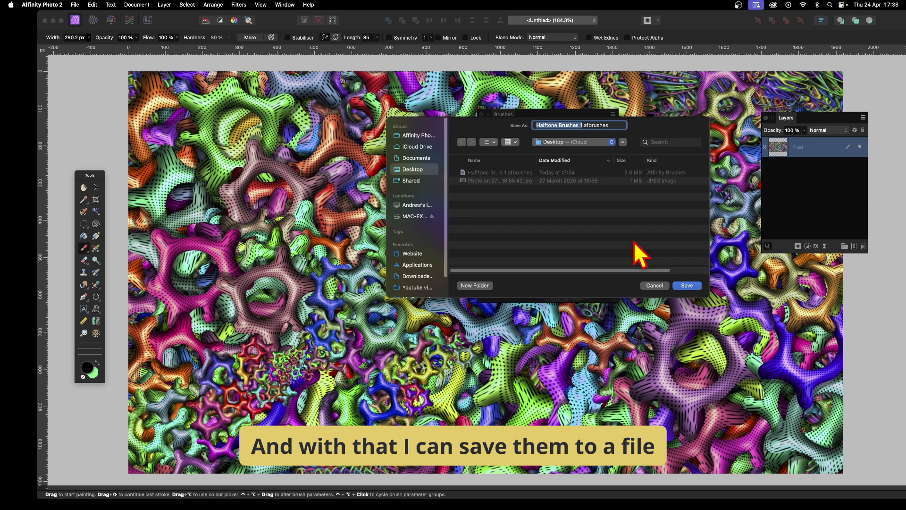
left_click(513, 174)
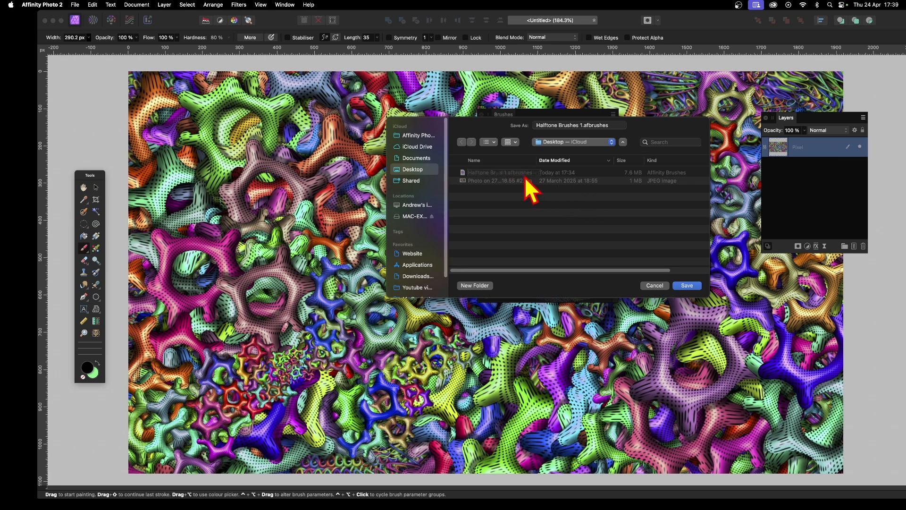
left_click(690, 286)
left_click(574, 247)
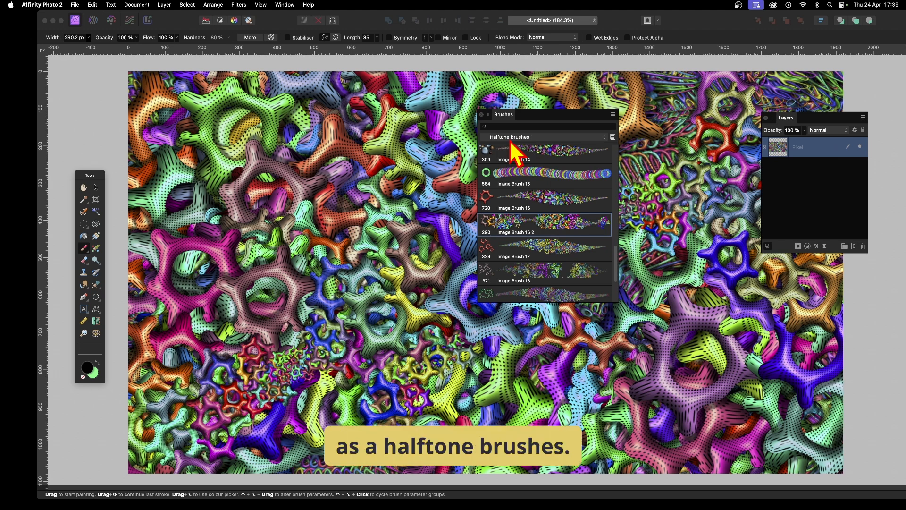
Step: Import the brushes from Halftone Brushes 1.afbrushes on the Desktop
left_click(613, 114)
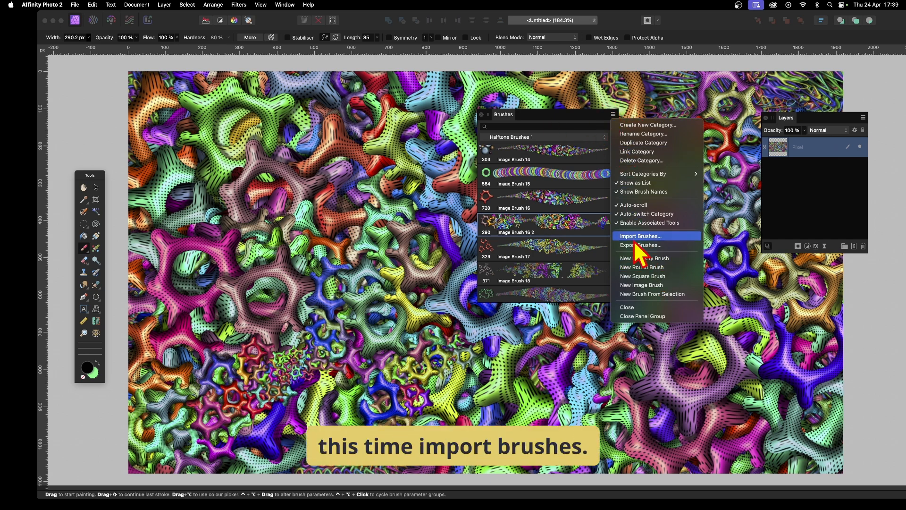
left_click(630, 237)
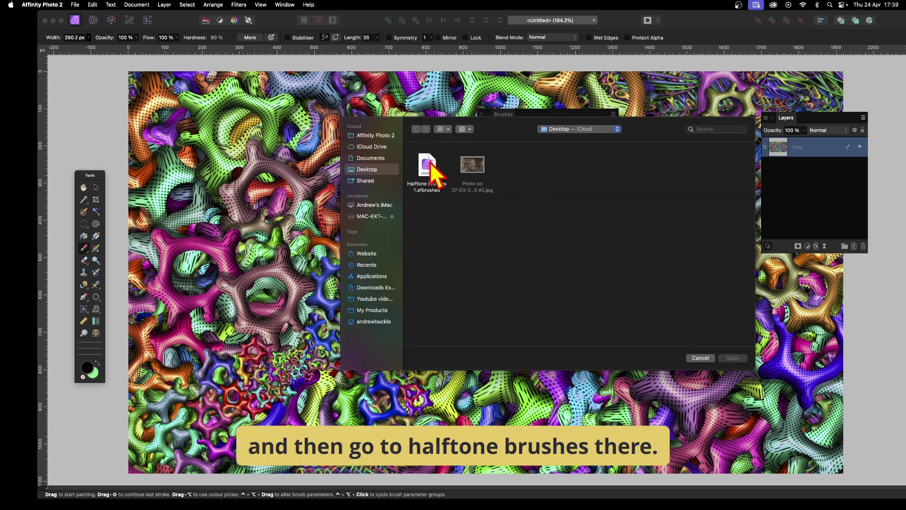
left_click(427, 168)
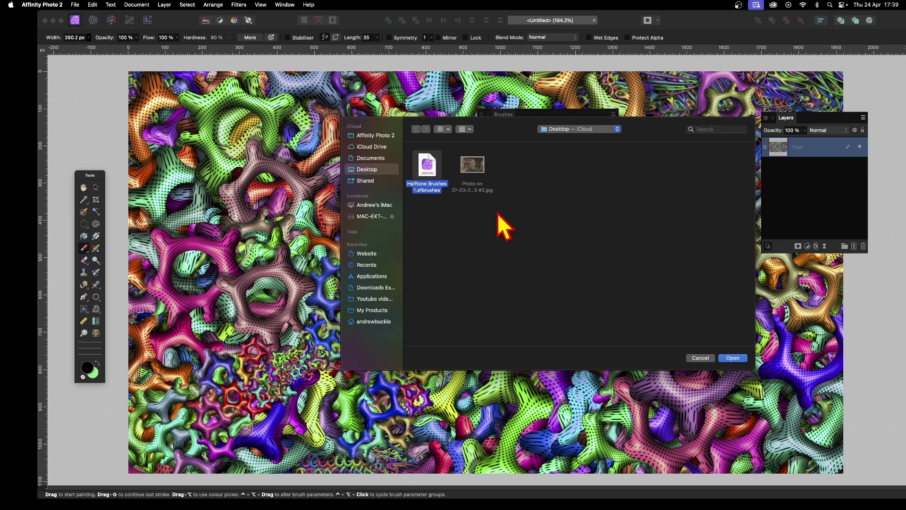
left_click(733, 358)
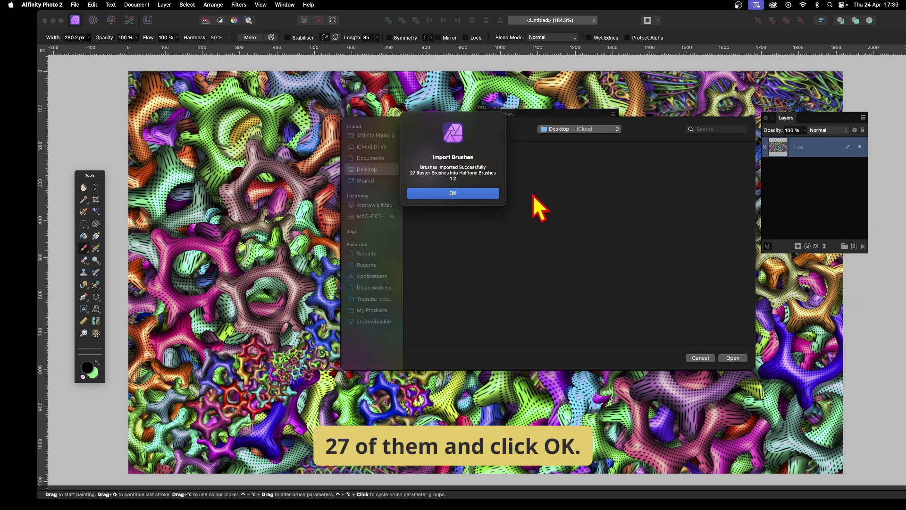
left_click(460, 193)
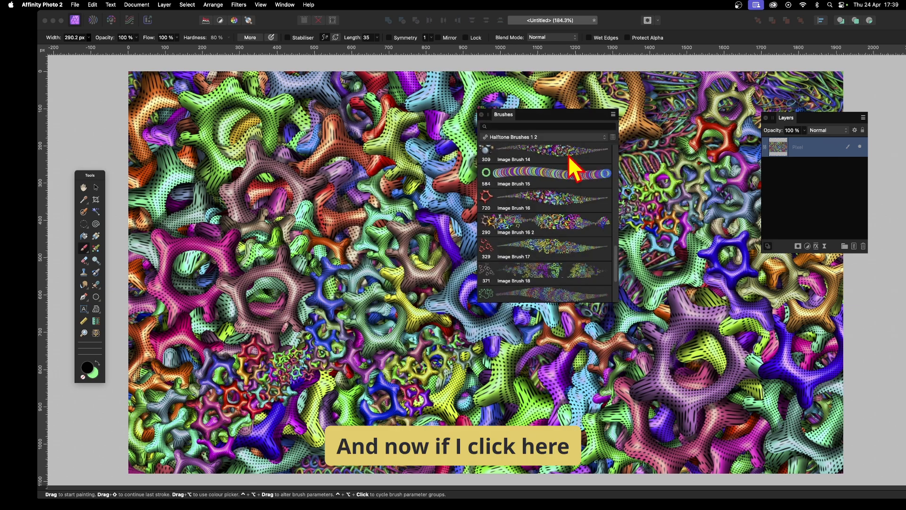
left_click(528, 136)
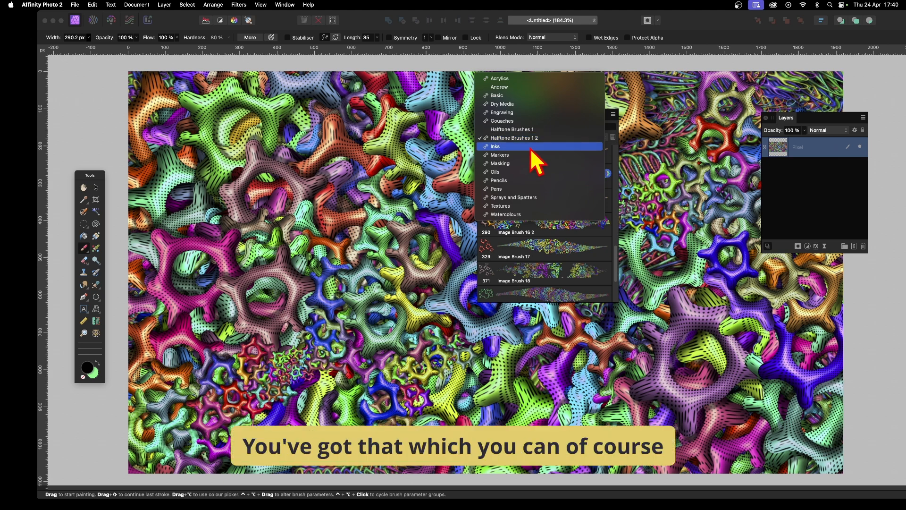
left_click(615, 123)
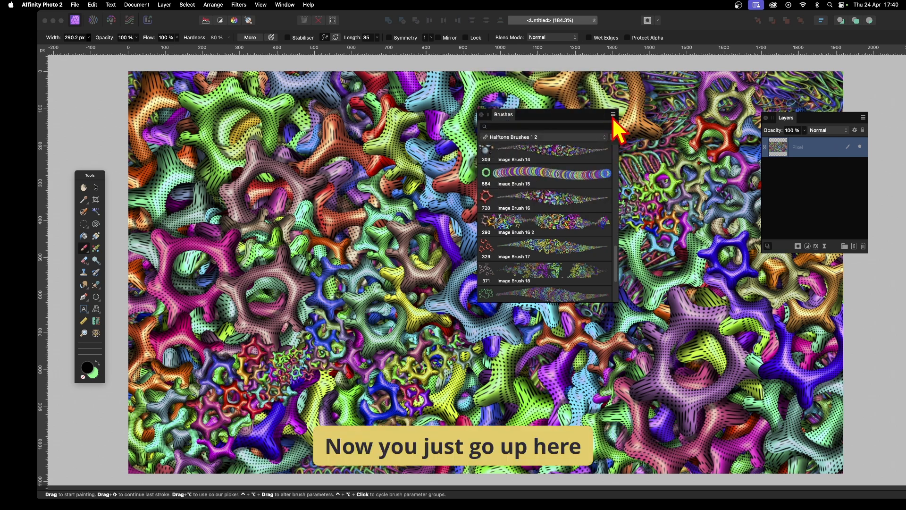
left_click(613, 114)
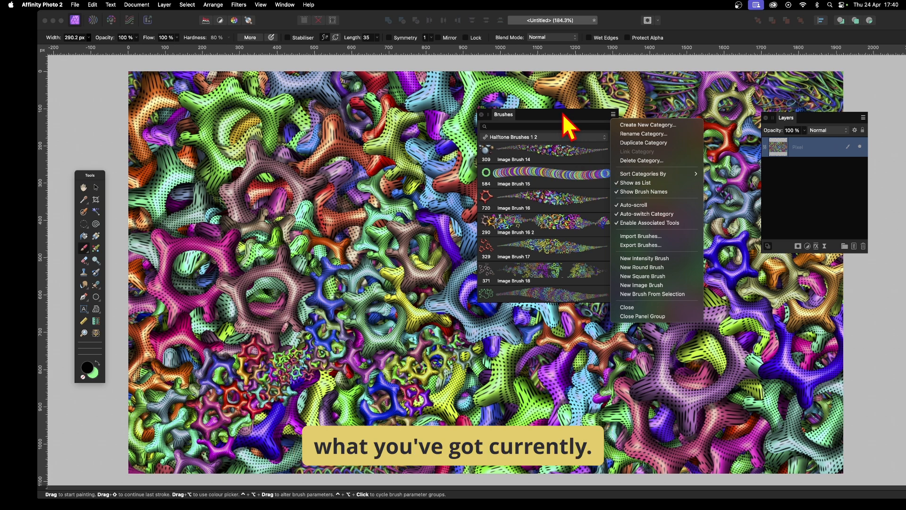
left_click(541, 114)
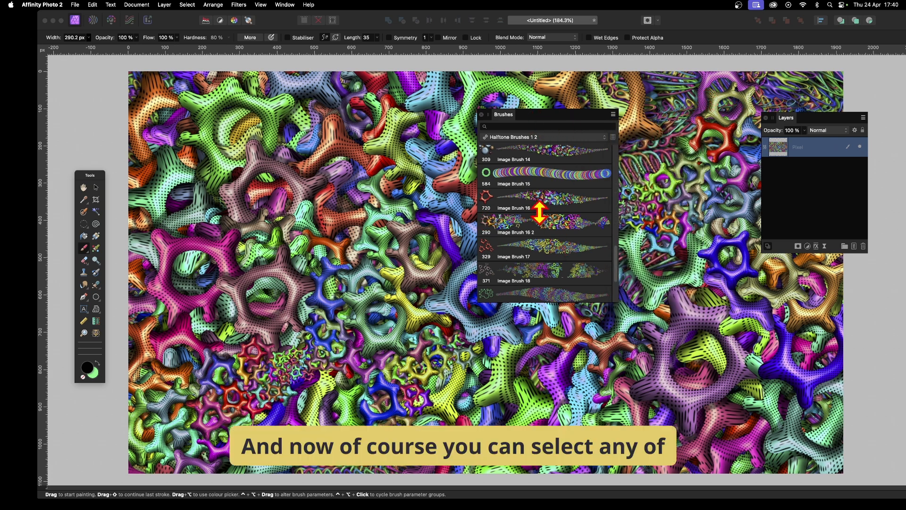
Step: Choose Image Brush 18 from the imported halftone category and paint sweeping strokes across the whole canvas
left_click(562, 276)
mouse_move(279, 219)
left_mouse_down()
mouse_move(353, 256)
mouse_move(486, 374)
mouse_move(722, 374)
mouse_move(693, 132)
mouse_move(245, 154)
mouse_move(146, 385)
mouse_move(299, 455)
mouse_move(738, 354)
mouse_move(466, 246)
left_mouse_up()
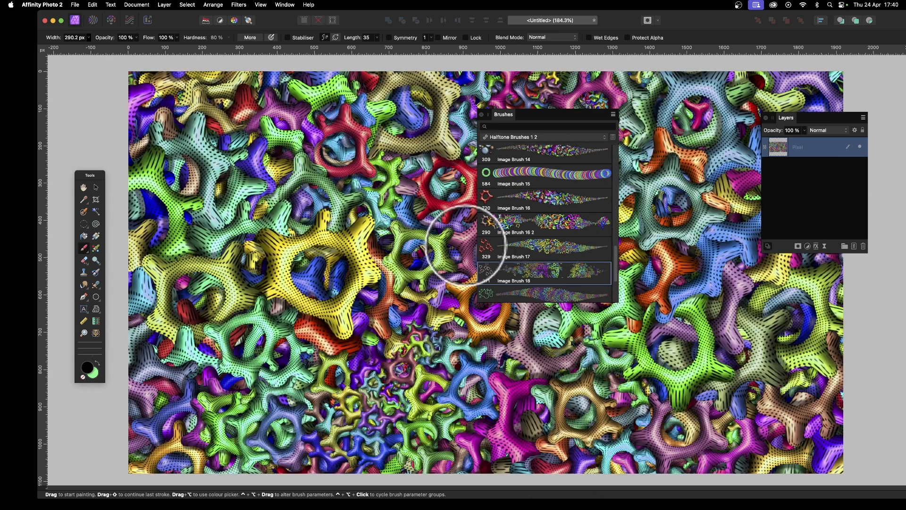
left_click(464, 246)
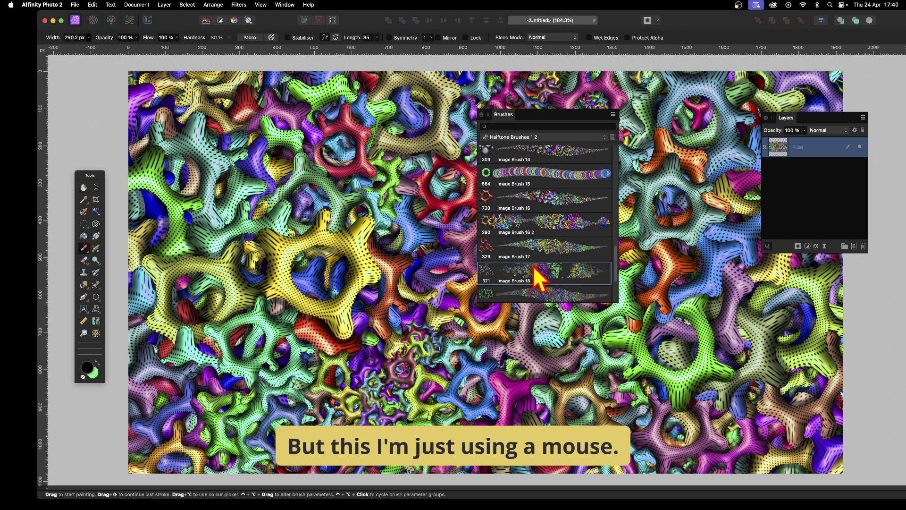
mouse_move(453, 239)
left_mouse_down()
mouse_move(323, 245)
mouse_move(324, 203)
mouse_move(338, 313)
mouse_move(544, 399)
mouse_move(559, 144)
mouse_move(208, 371)
mouse_move(803, 303)
mouse_move(194, 186)
mouse_move(194, 112)
left_mouse_up()
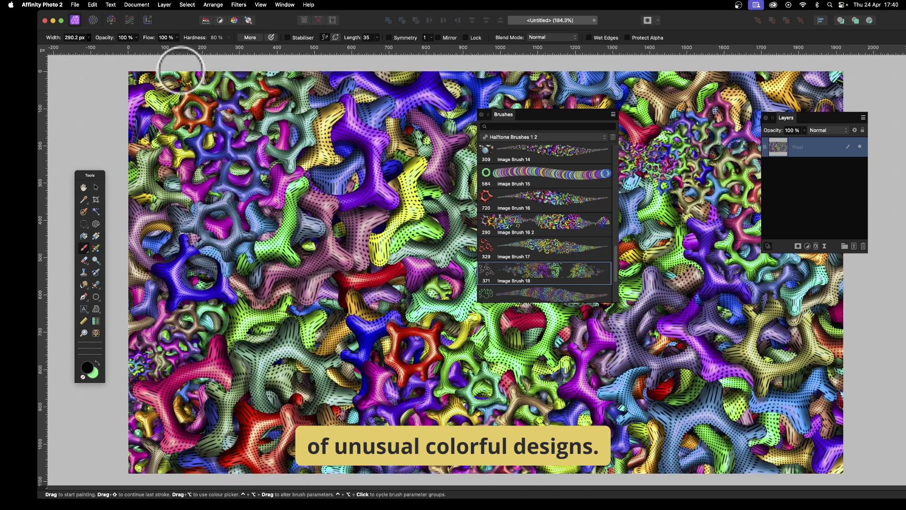